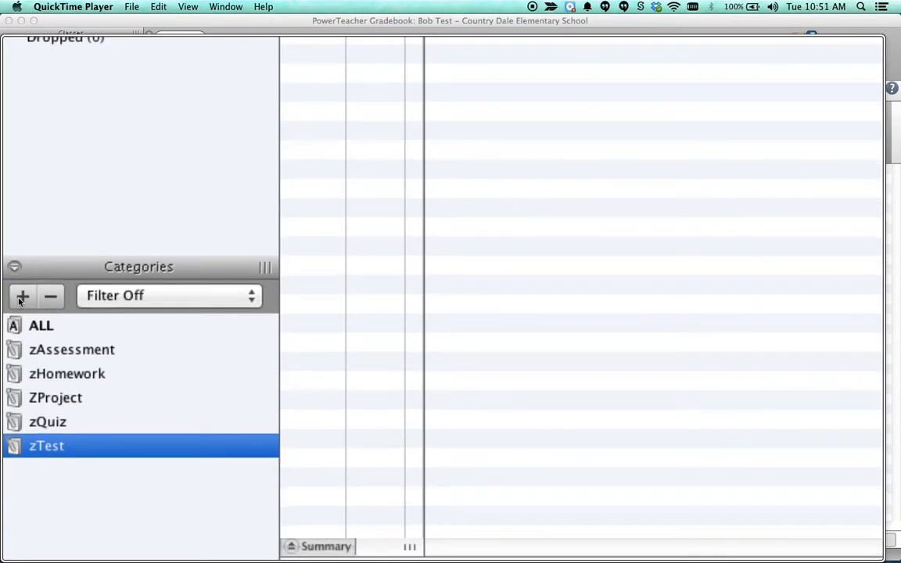
- Start a new assignment category with both the name and the abbreviation set to Summative
left_click(23, 300)
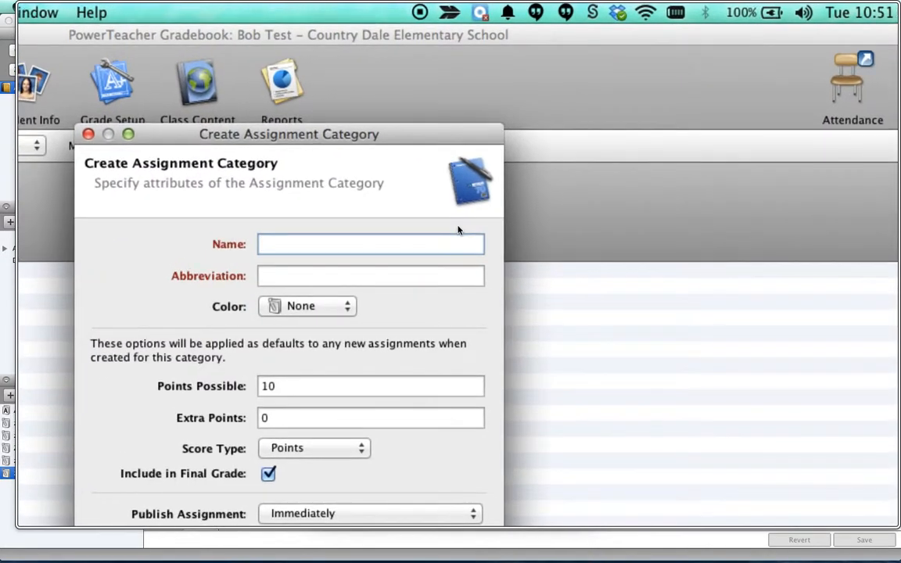
type("Summative")
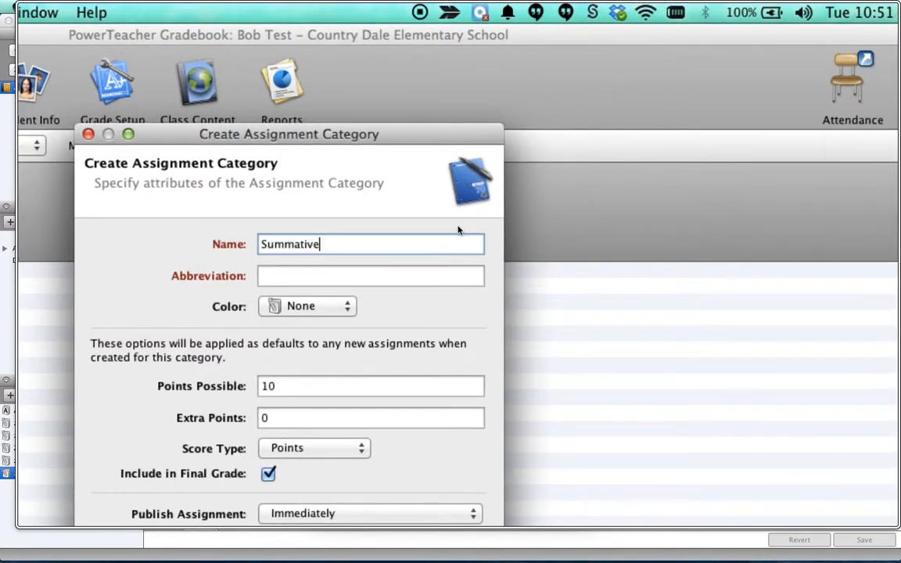
key("Tab")
type("Summative")
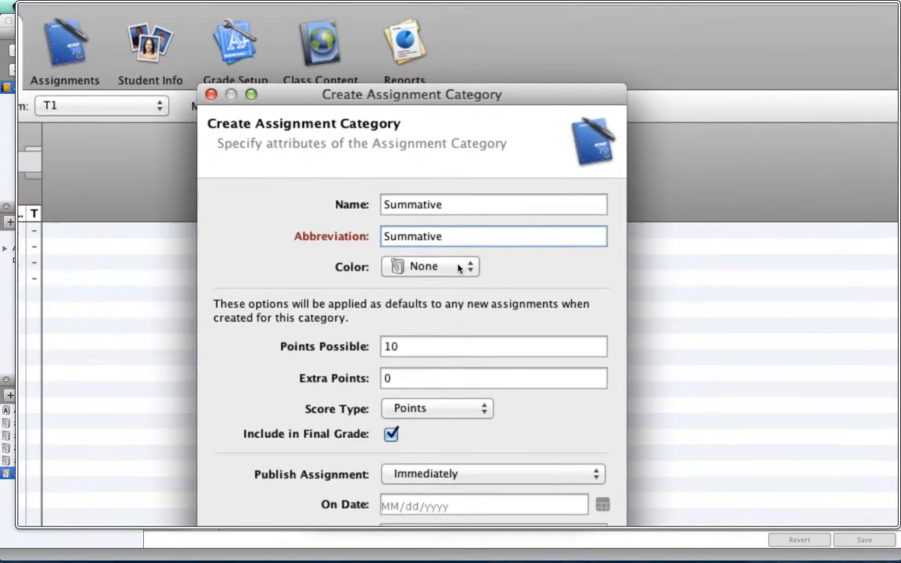
- Give the Summative category the color Green and set its default points possible to 4
left_click(336, 306)
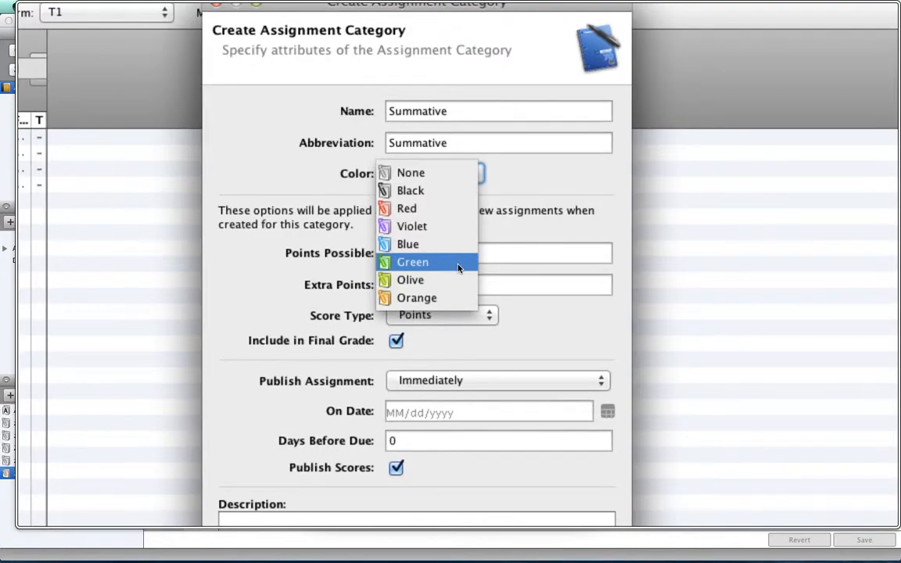
left_click(458, 267)
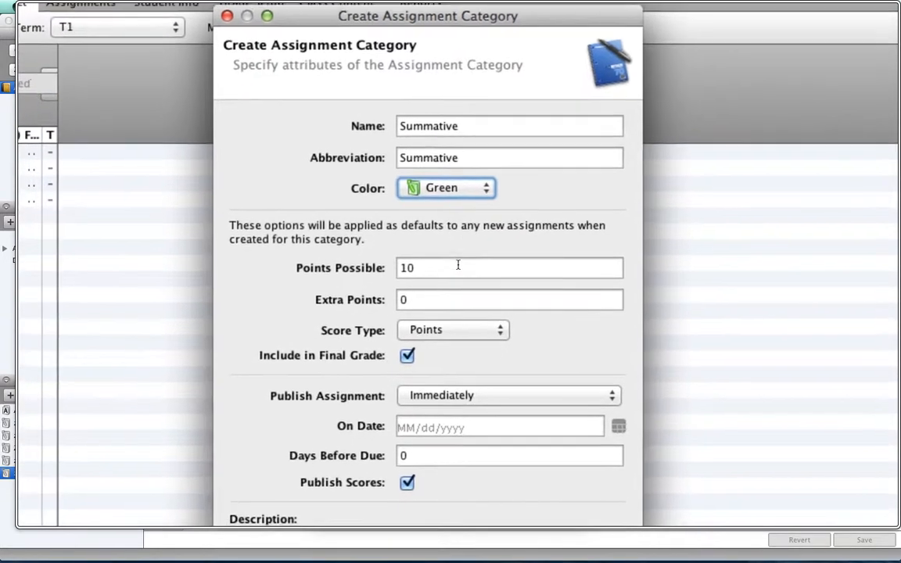
key("Tab")
type("4")
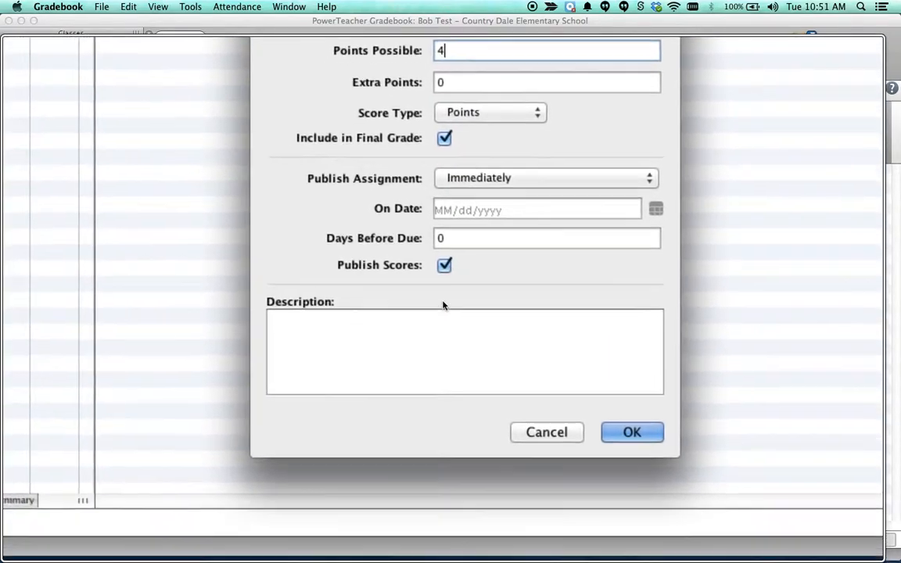
- Enter the description "Summative scores are included in the final grade" and create the Summative category
left_click(425, 374)
type("Sum")
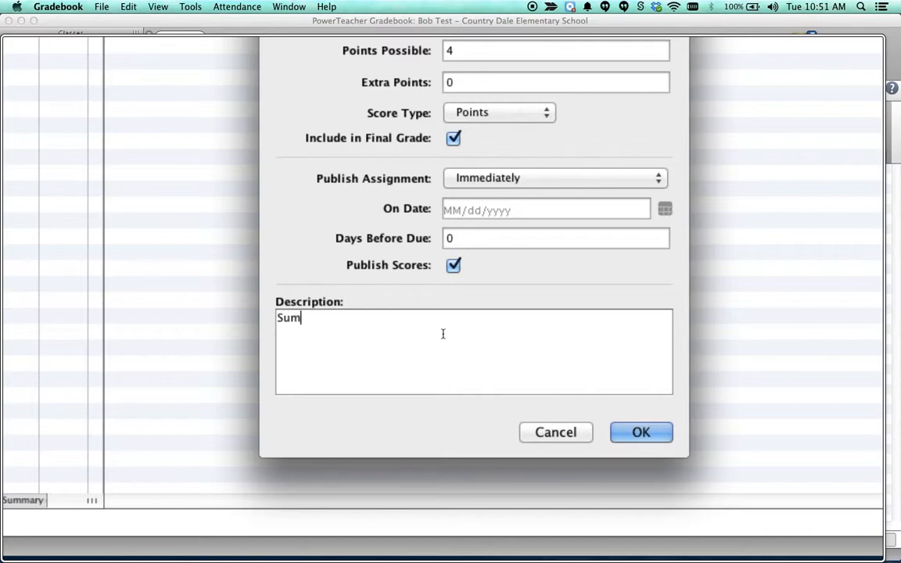
type("mative scores are include")
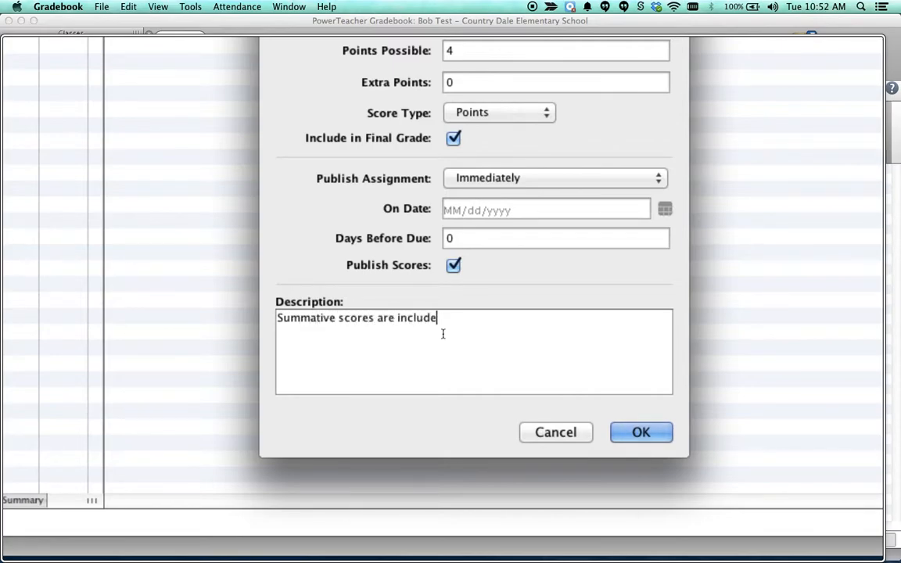
type("d in the final grade")
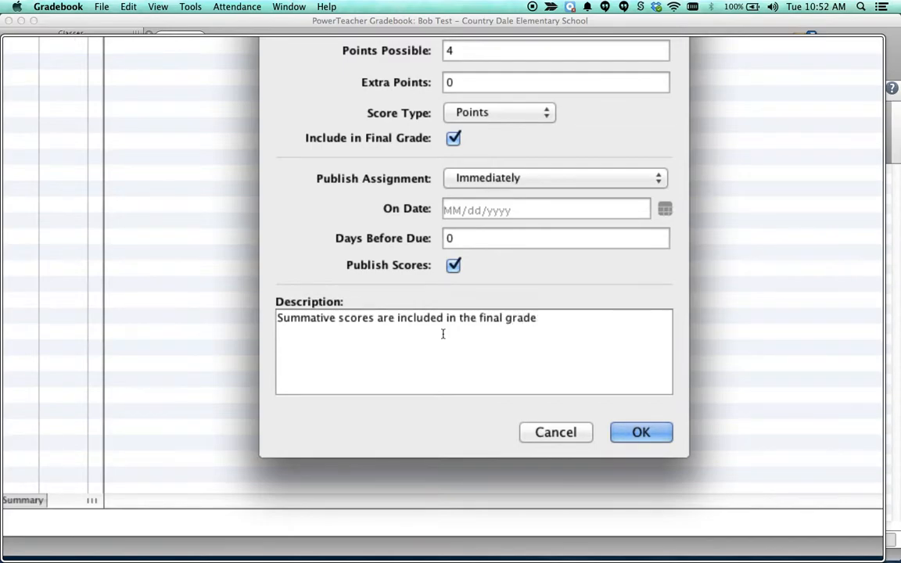
left_click(468, 435)
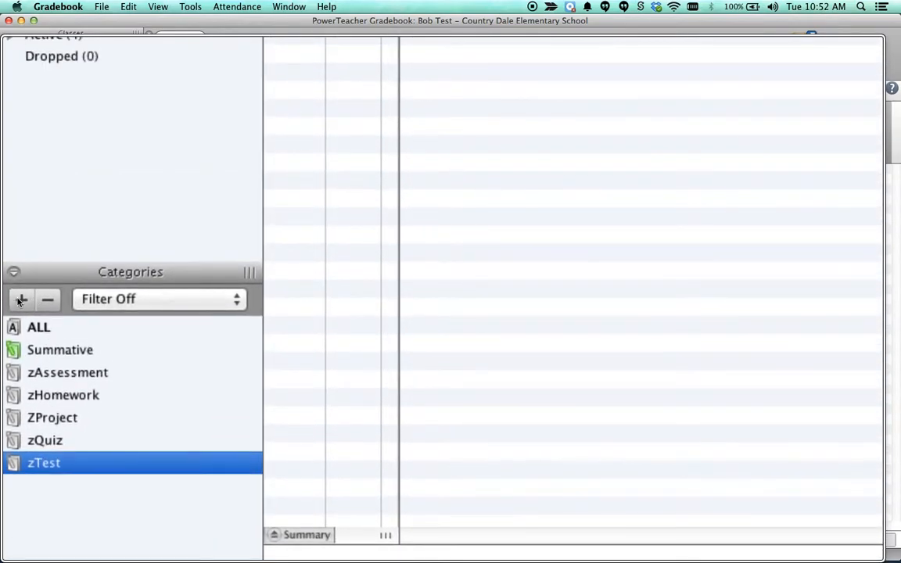
- Start another assignment category with name and abbreviation Formative, and give it the color Red
left_click(22, 301)
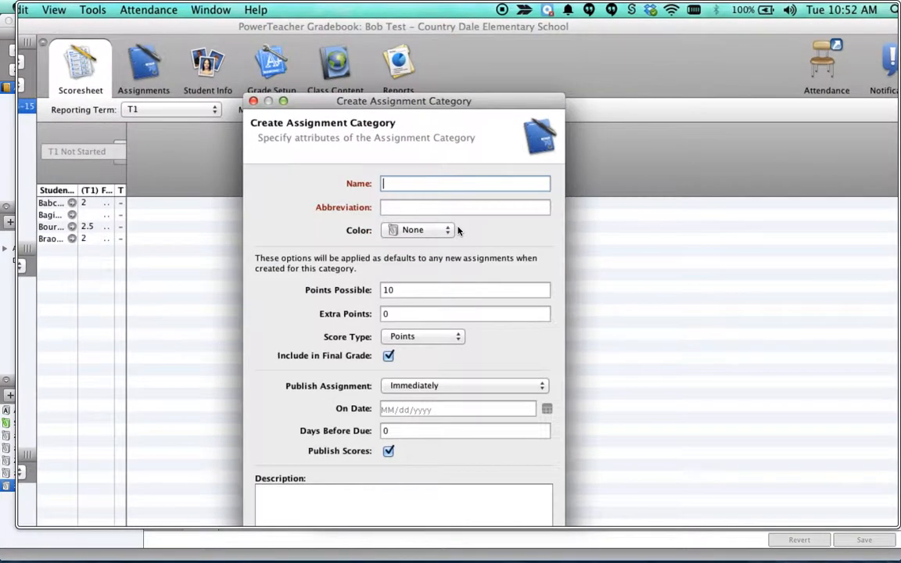
type("Formative")
key("Tab")
type("Formative")
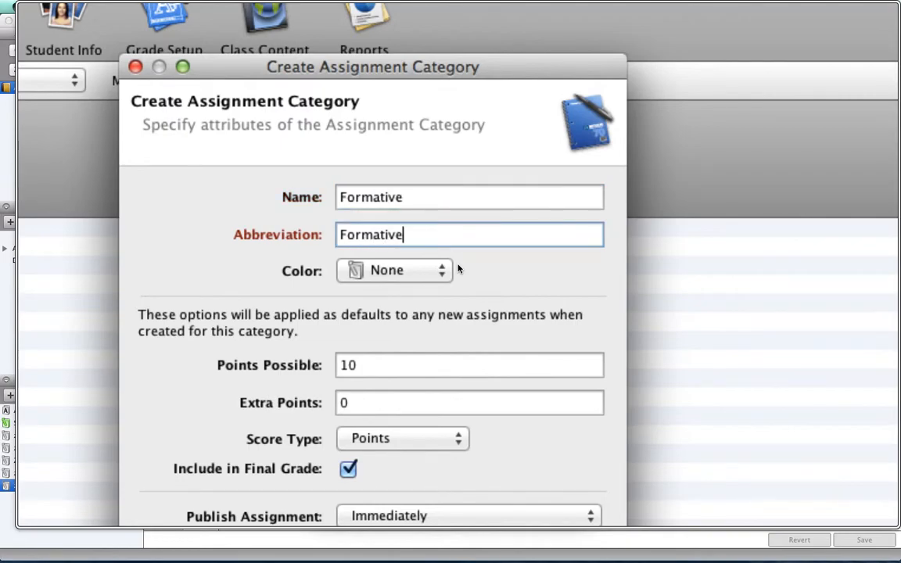
left_click(399, 270)
left_click(421, 311)
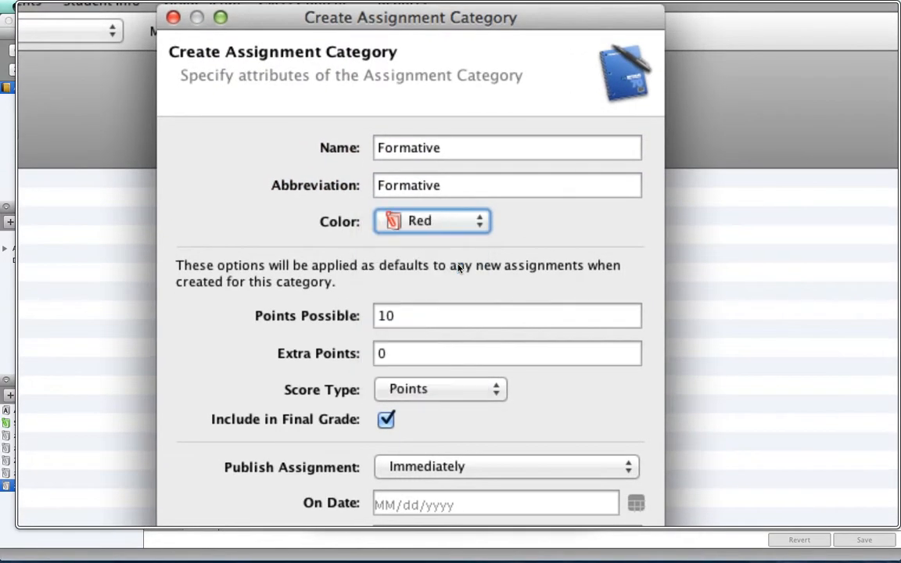
- Set the Formative category's points possible to 4 and exclude it from the final grade
key("Tab")
type("4")
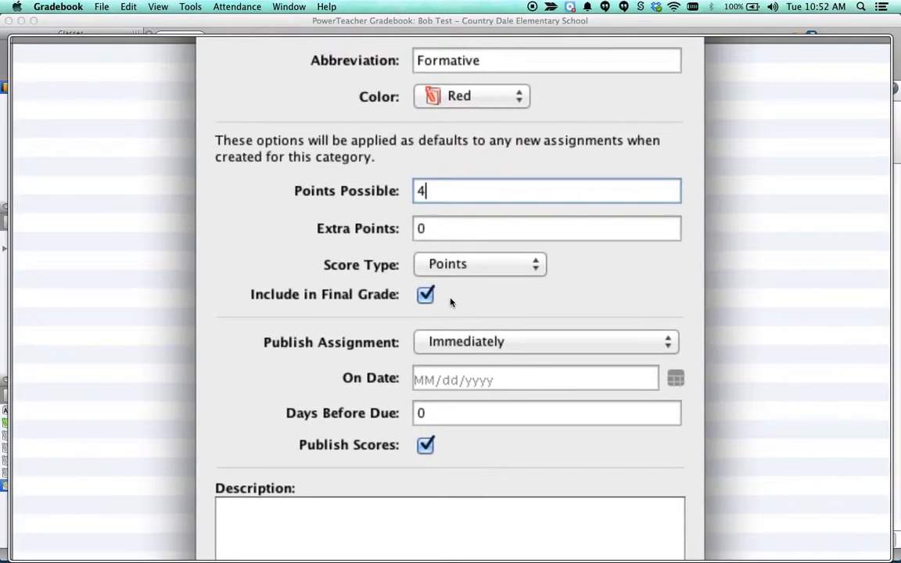
left_click(427, 298)
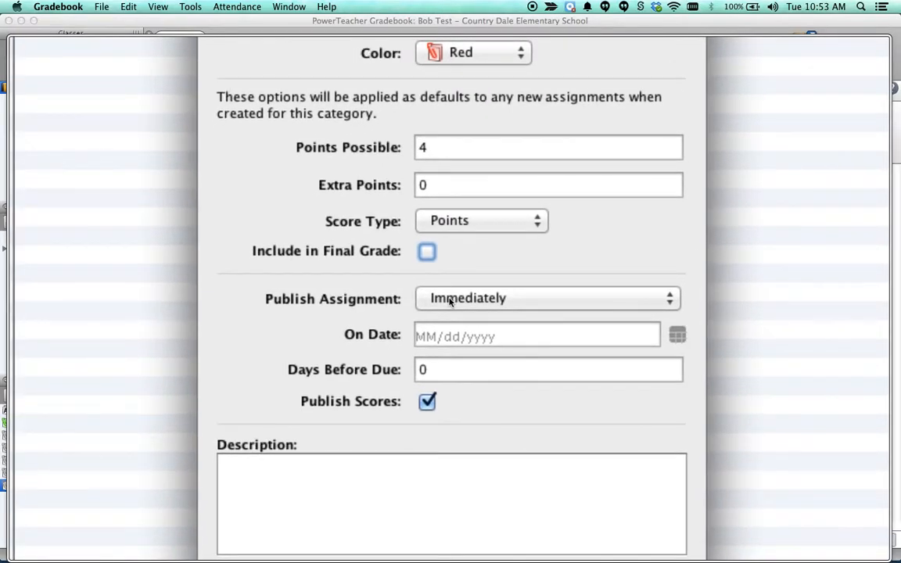
left_click(451, 301)
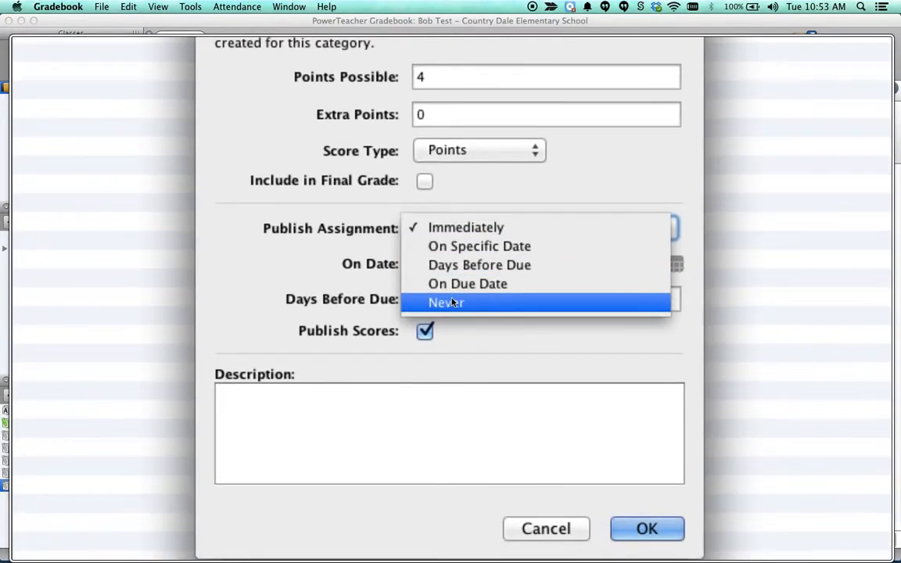
left_click(451, 302)
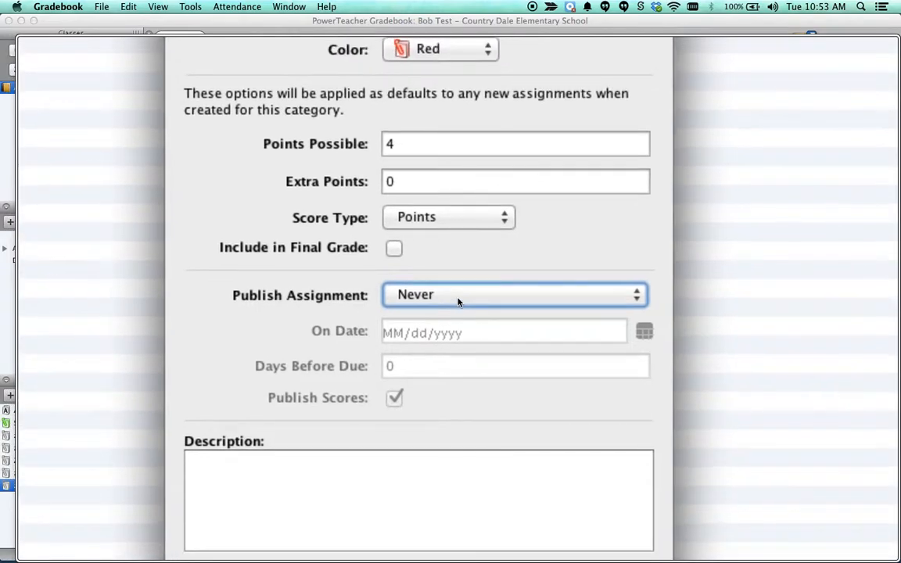
left_click(453, 289)
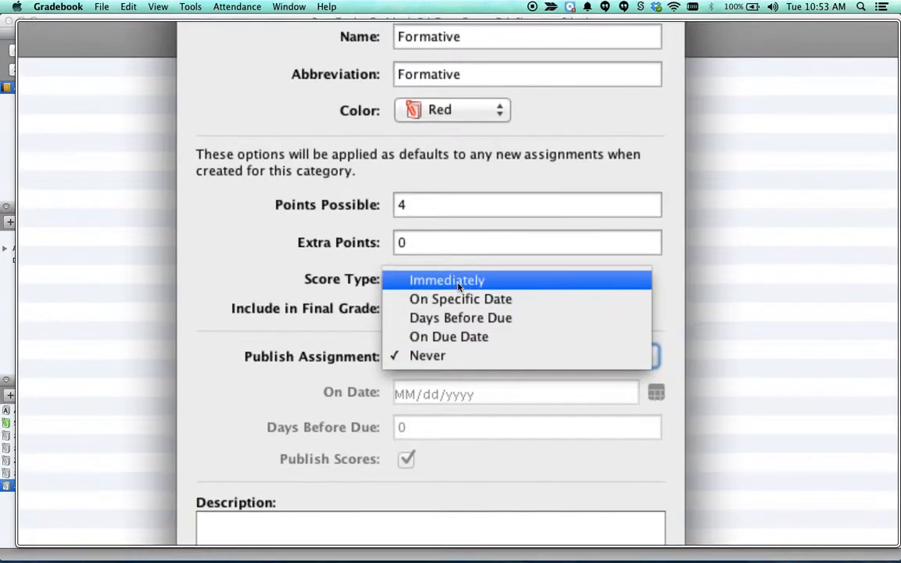
left_click(454, 222)
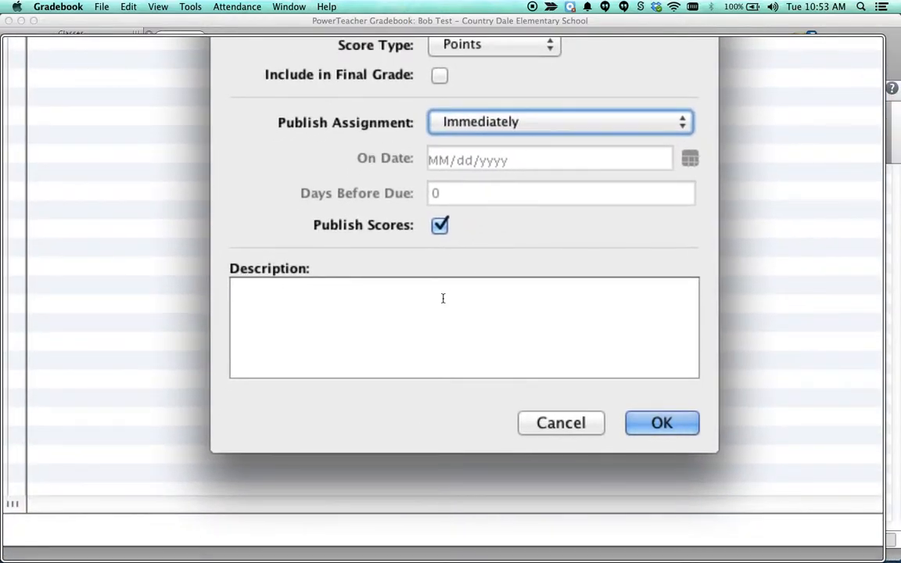
- Enter the description "Formative scores are not included in the final grade." and create the Formative category
left_click(442, 298)
type("Formative s")
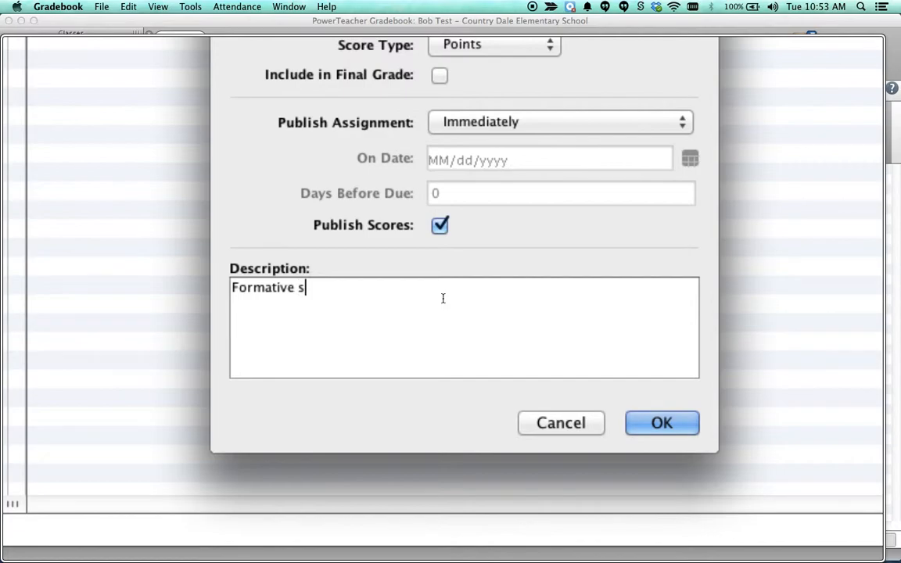
type("cores are not included in t")
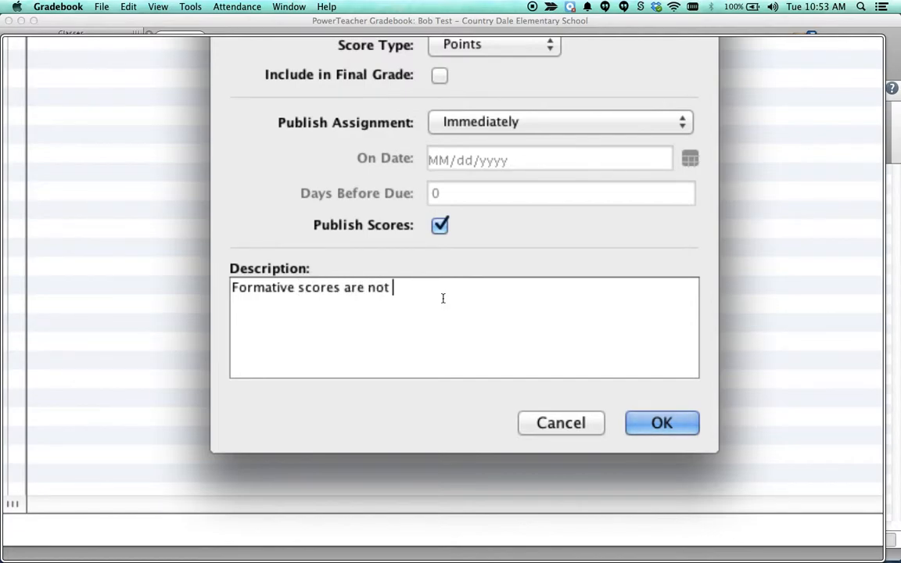
type("he final grade.")
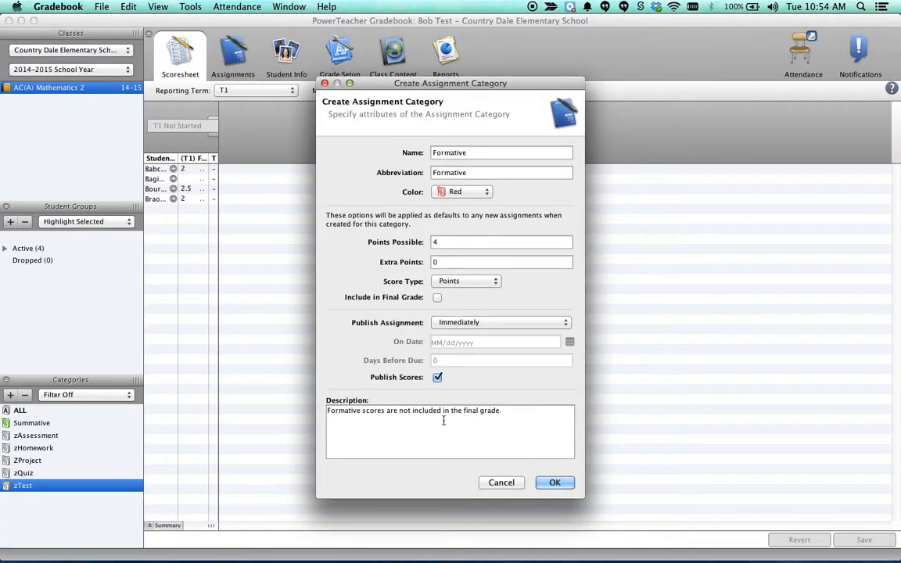
left_click(553, 482)
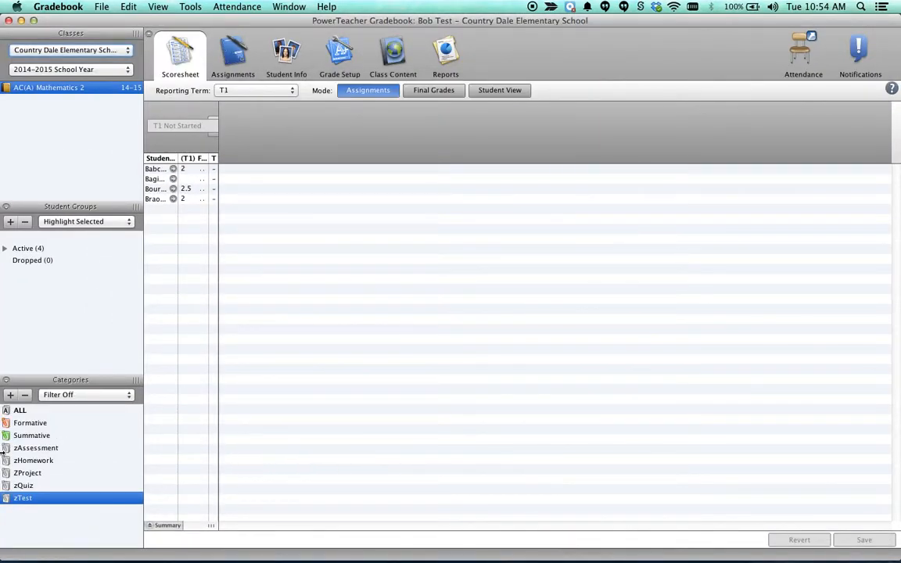